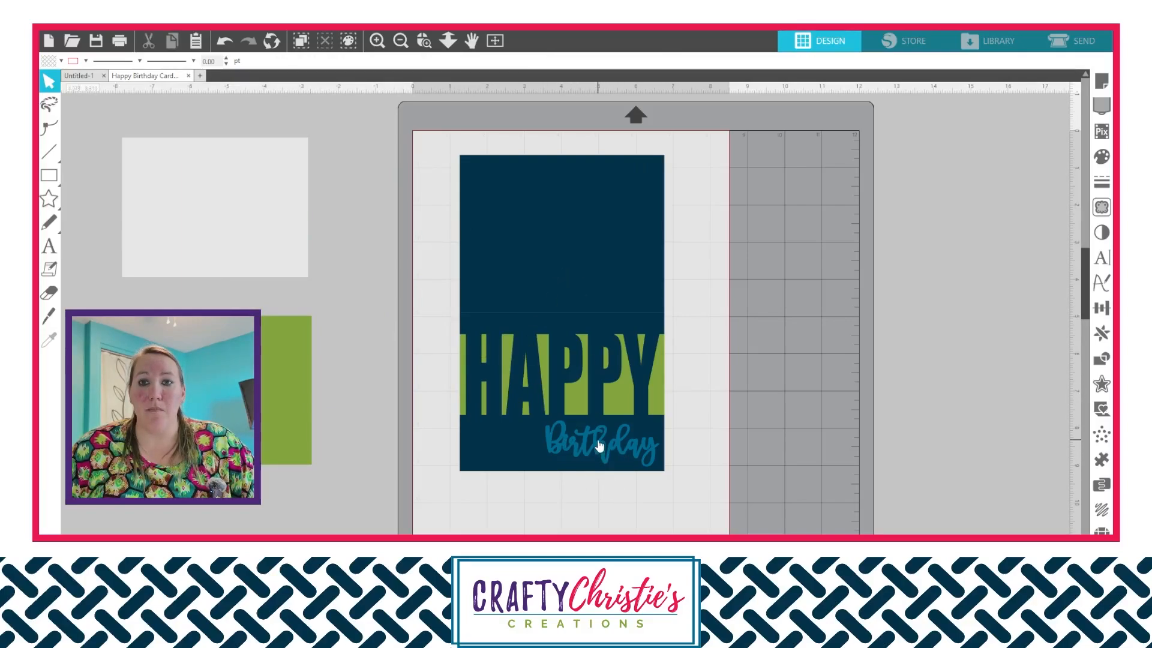
- Move the Birthday text and the green panel behind HAPPY off the cutting mat, beside the other spare card pieces
left_click_drag(598, 442, 166, 514)
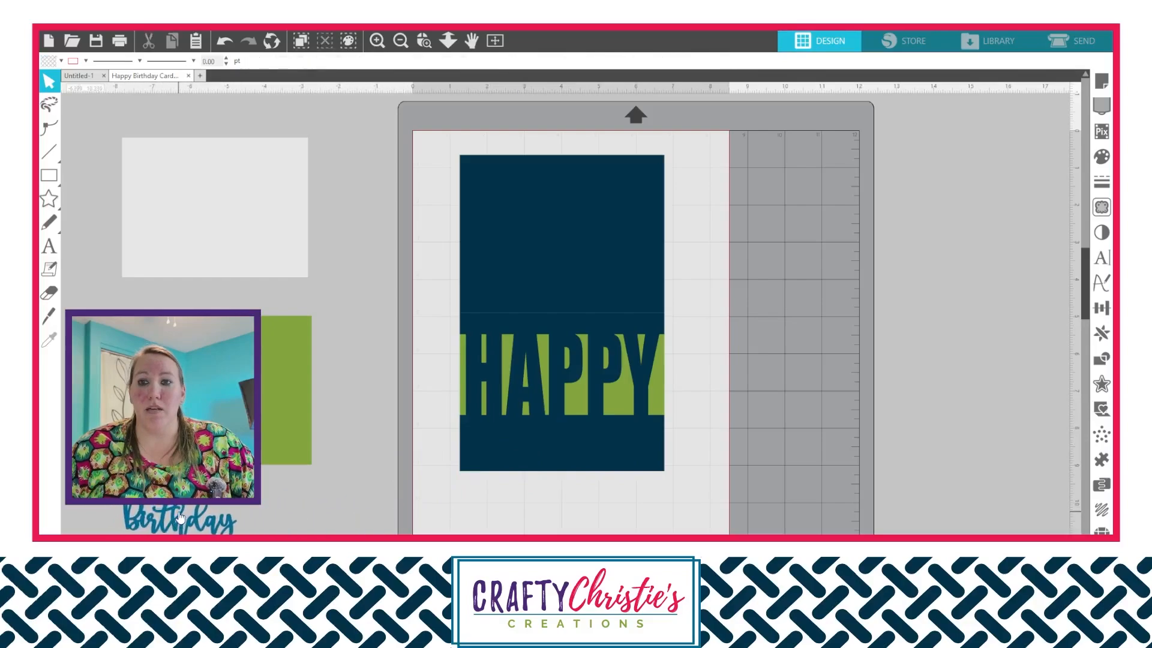
left_click(624, 403)
left_click_drag(625, 402, 288, 345)
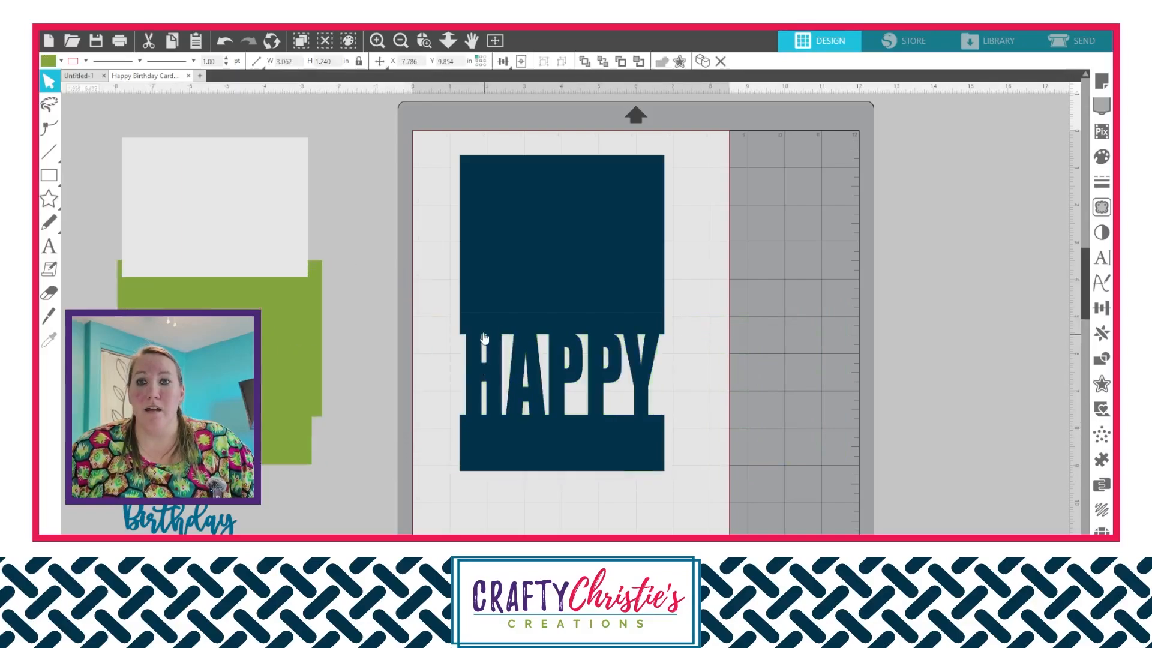
left_click(360, 372)
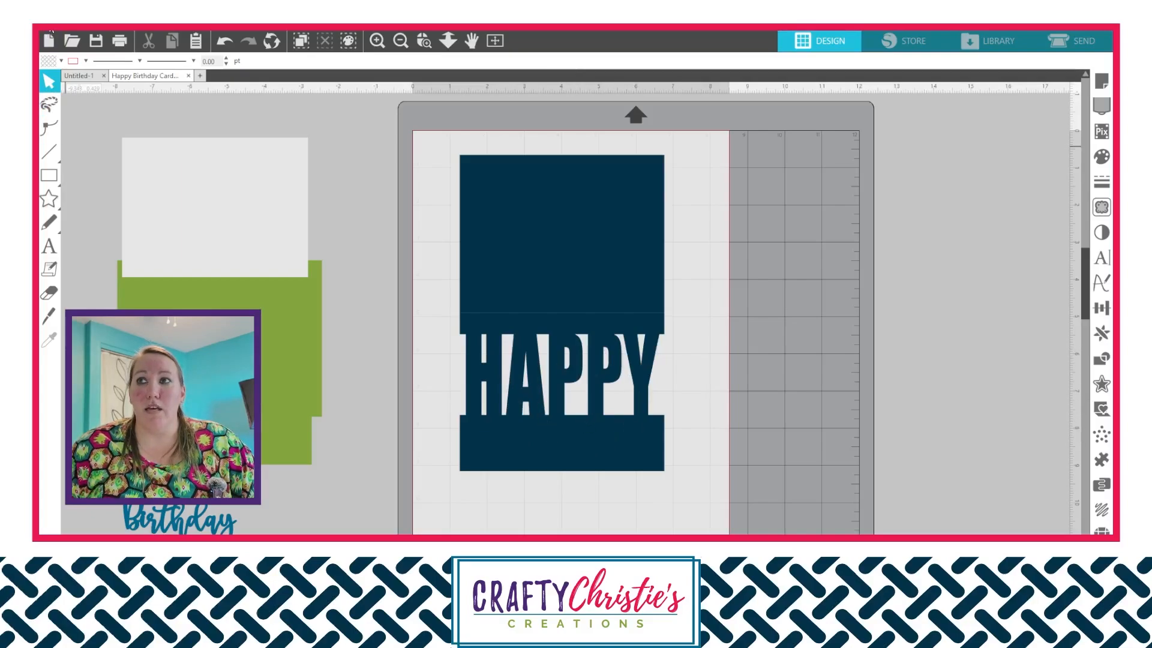
- Bring the square-and-diagonal line pattern from the Untitled-1 document into the Happy Birthday Card document by pasting a copy
left_click(77, 76)
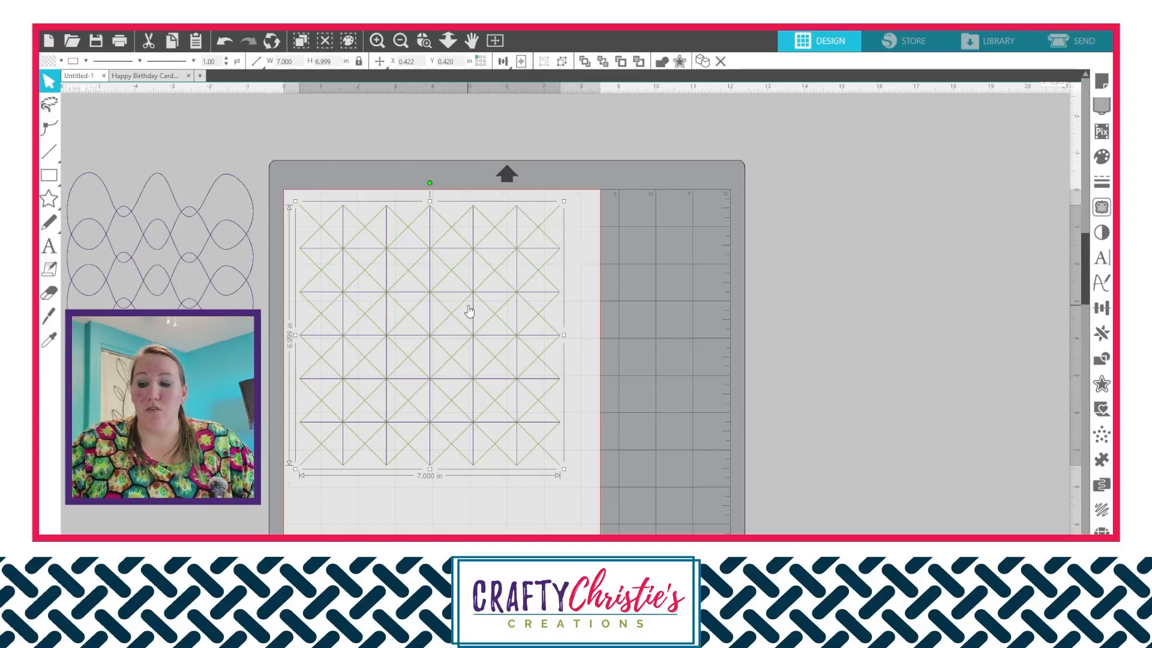
left_click(166, 75)
key("ctrl+v")
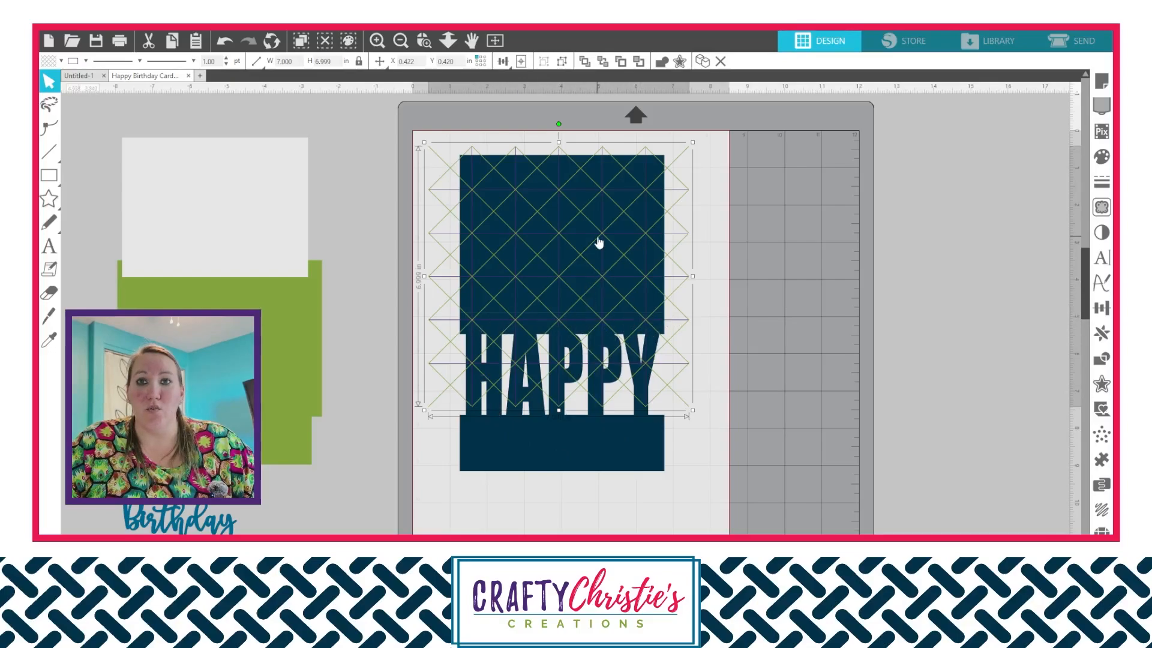
- Move the pasted line pattern down over the card's front half so it covers the HAPPY lettering
mouse_move(597, 235)
left_mouse_down()
mouse_move(607, 253)
mouse_move(596, 239)
left_mouse_up()
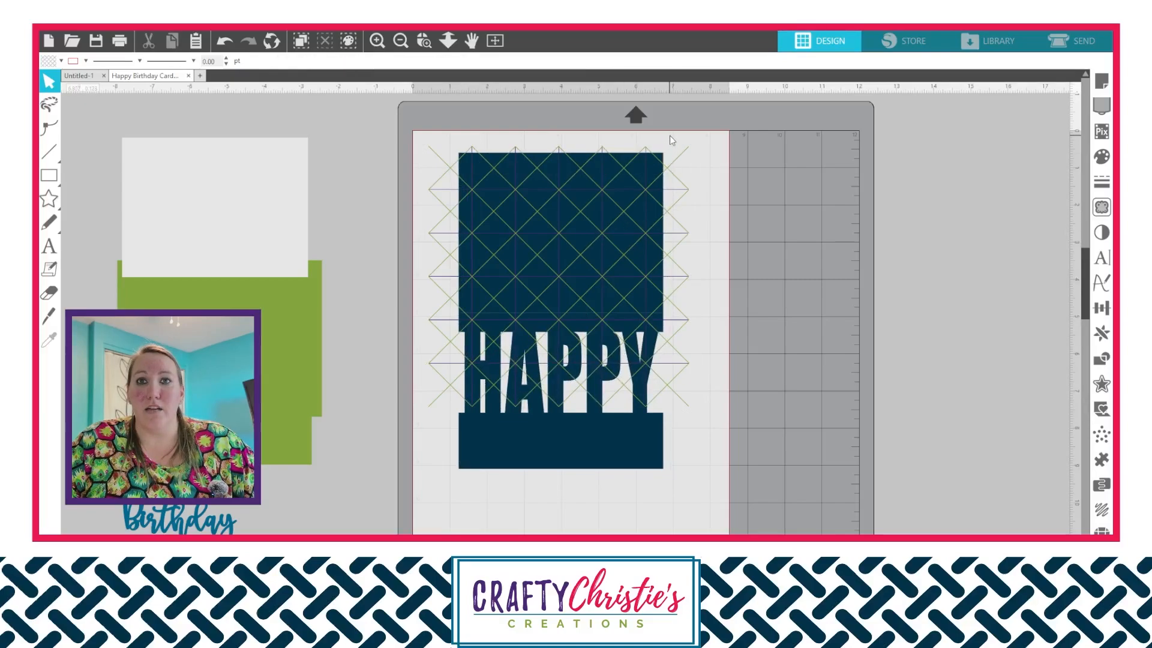
left_click(677, 168)
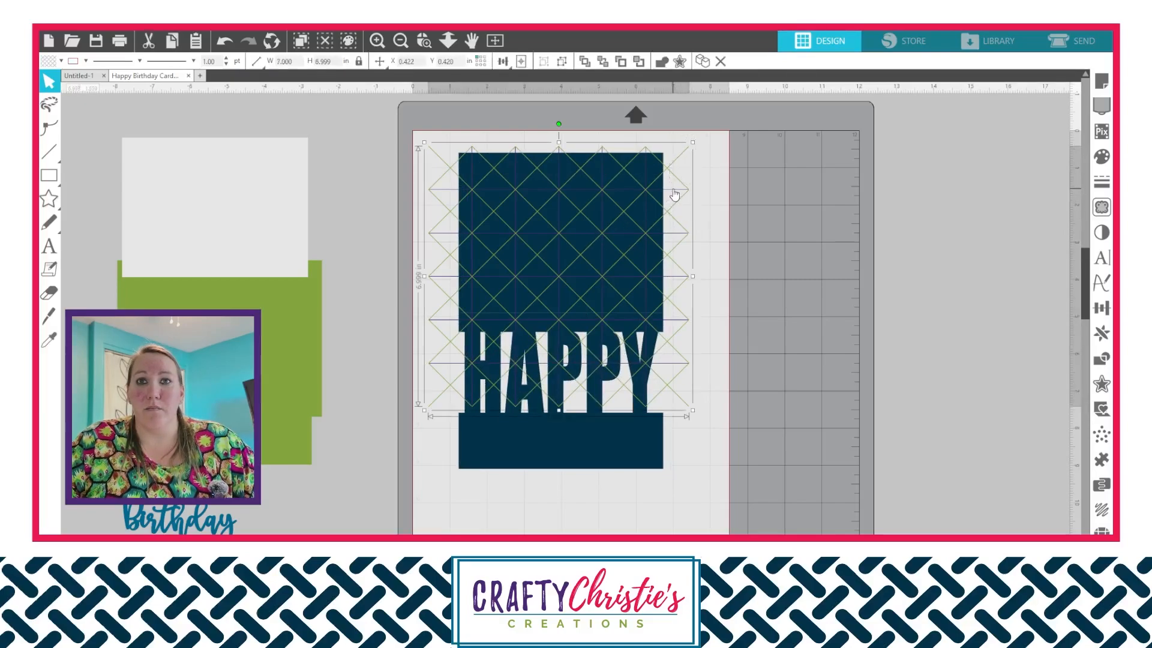
left_click_drag(675, 194, 680, 360)
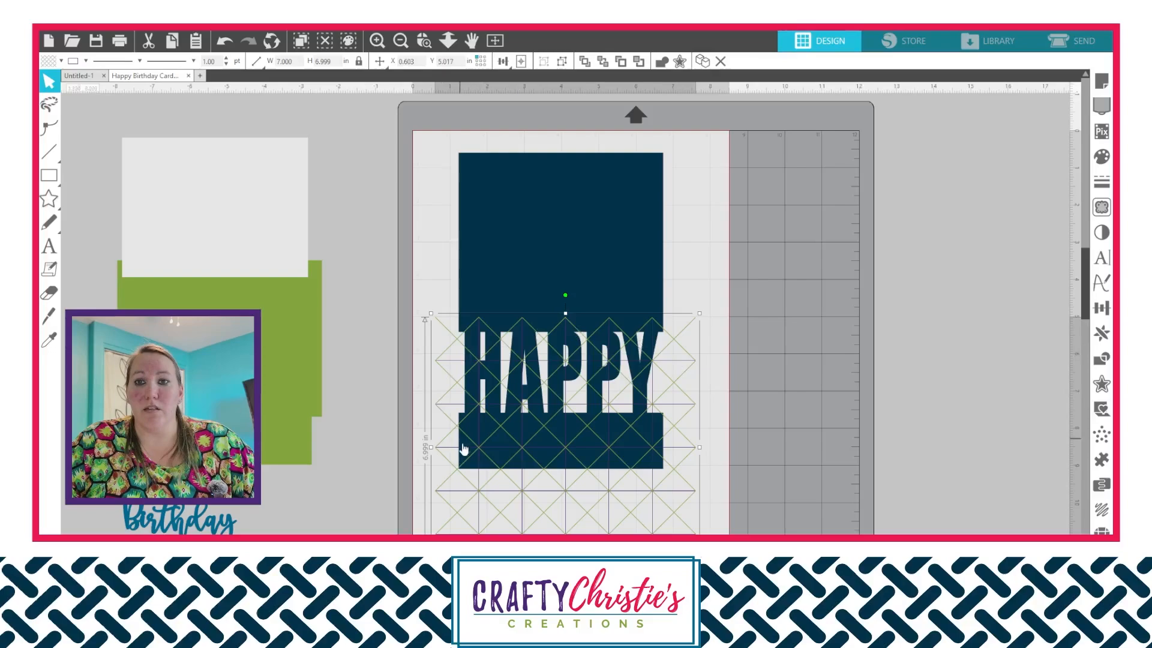
- Try reducing the line pattern's height to about 6.82 in, and undo the resize
left_click_drag(436, 275, 543, 360)
left_click(576, 510)
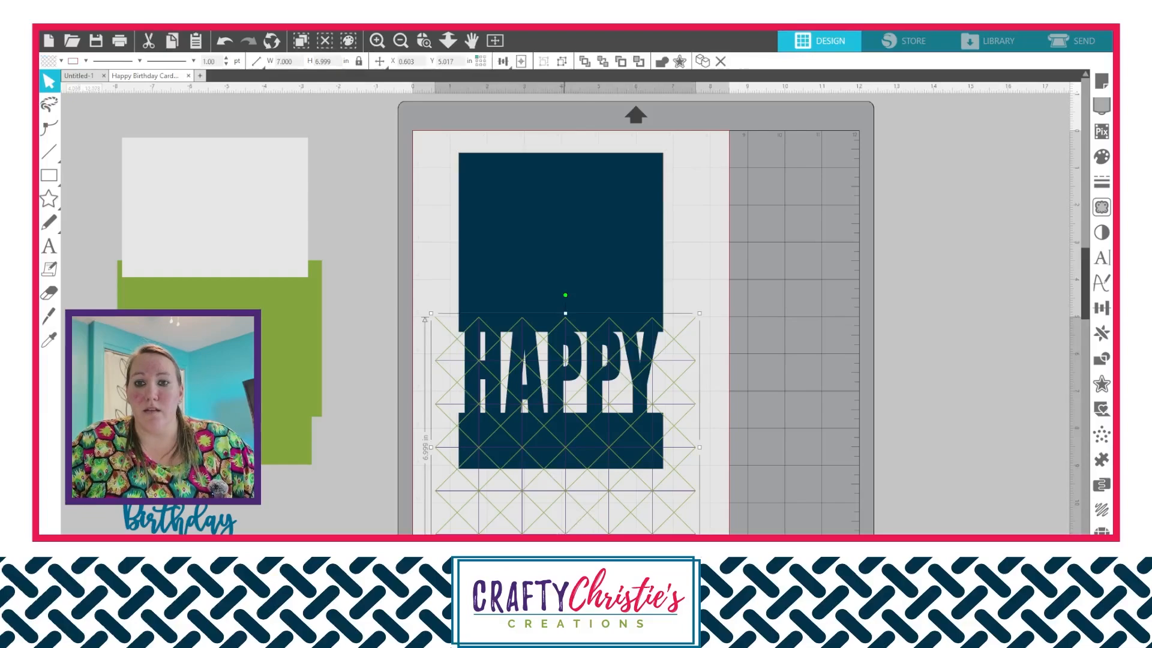
mouse_move(565, 580)
left_mouse_down()
mouse_move(575, 470)
mouse_move(578, 567)
left_mouse_up()
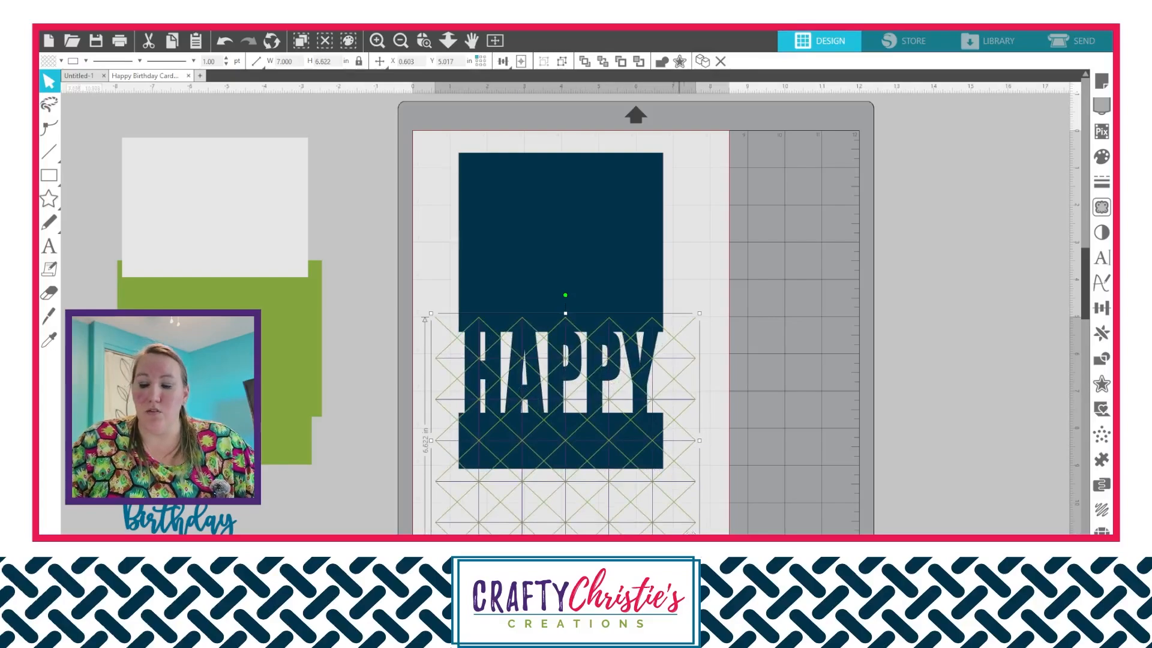
key("ctrl+z")
left_click(372, 364)
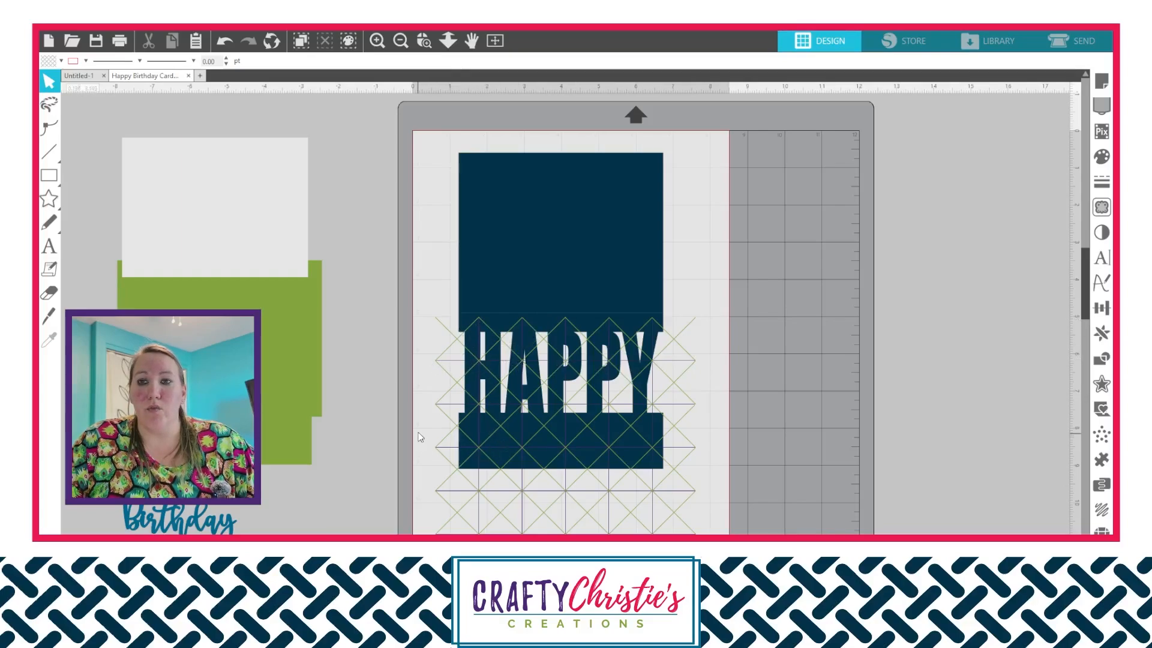
- Shift the line pattern slightly so its upper tips sit near the card's fold line, at about X 0.286, Y 4.911 in
left_click(425, 330)
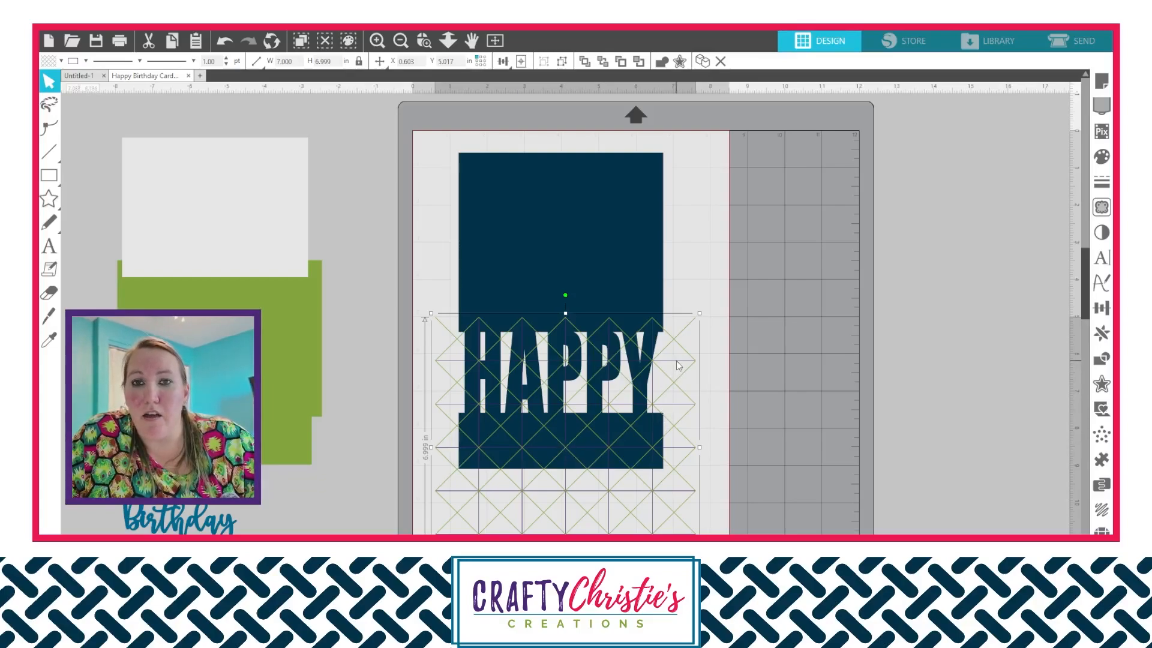
left_click_drag(677, 363, 676, 361)
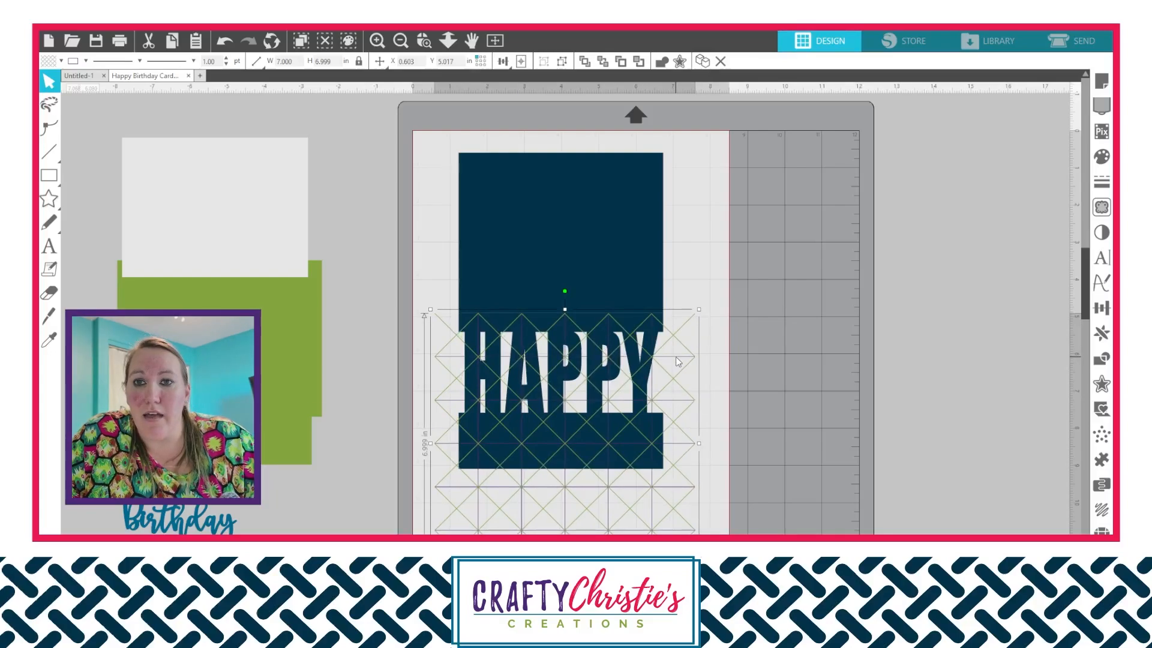
left_click_drag(676, 358, 665, 357)
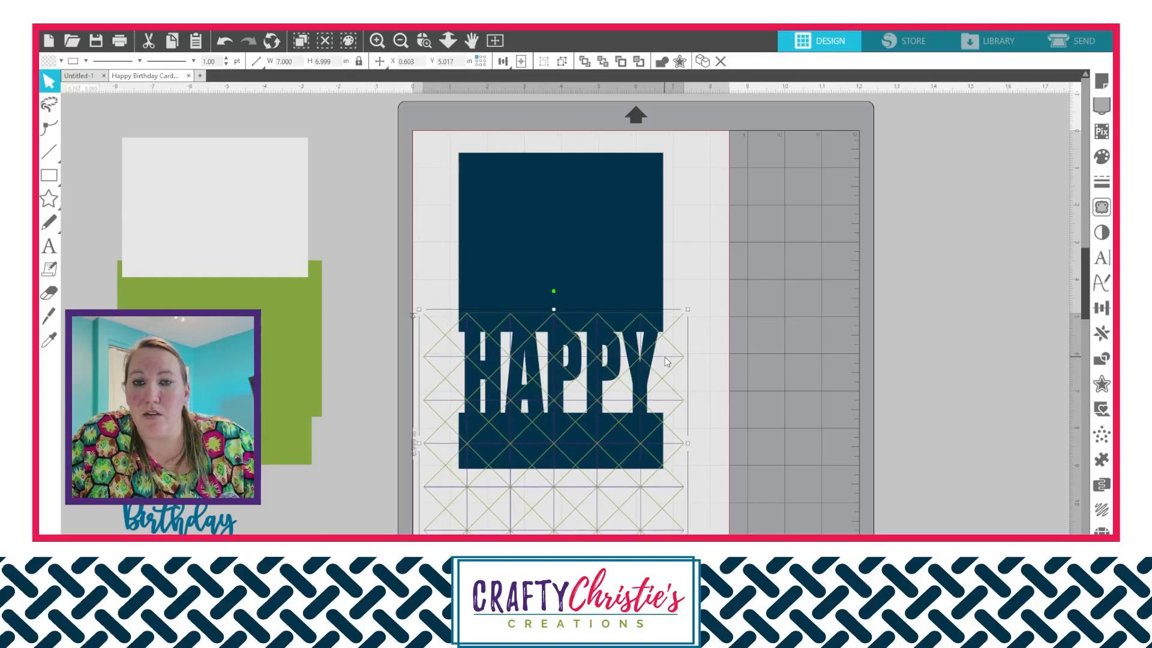
- Fine-align the line pattern's upper tips with the fold line and a vertical with the Y's center, at X 0.271, Y 4.898 in
left_click(425, 40)
left_click(568, 364)
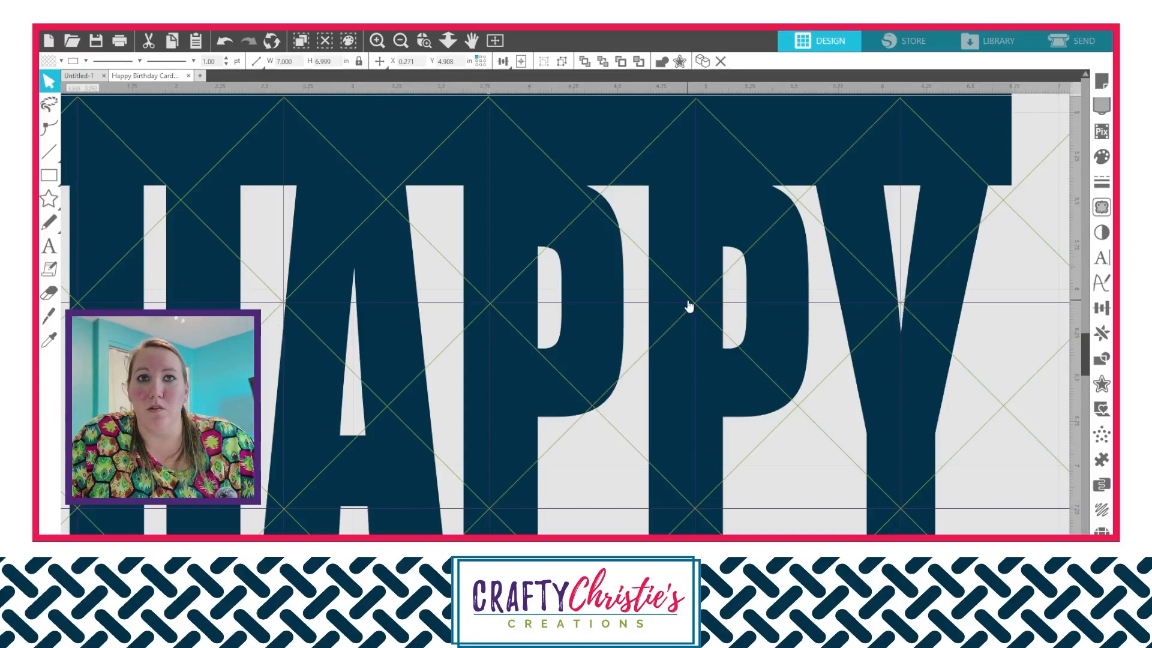
scroll(688, 306, "up", 5)
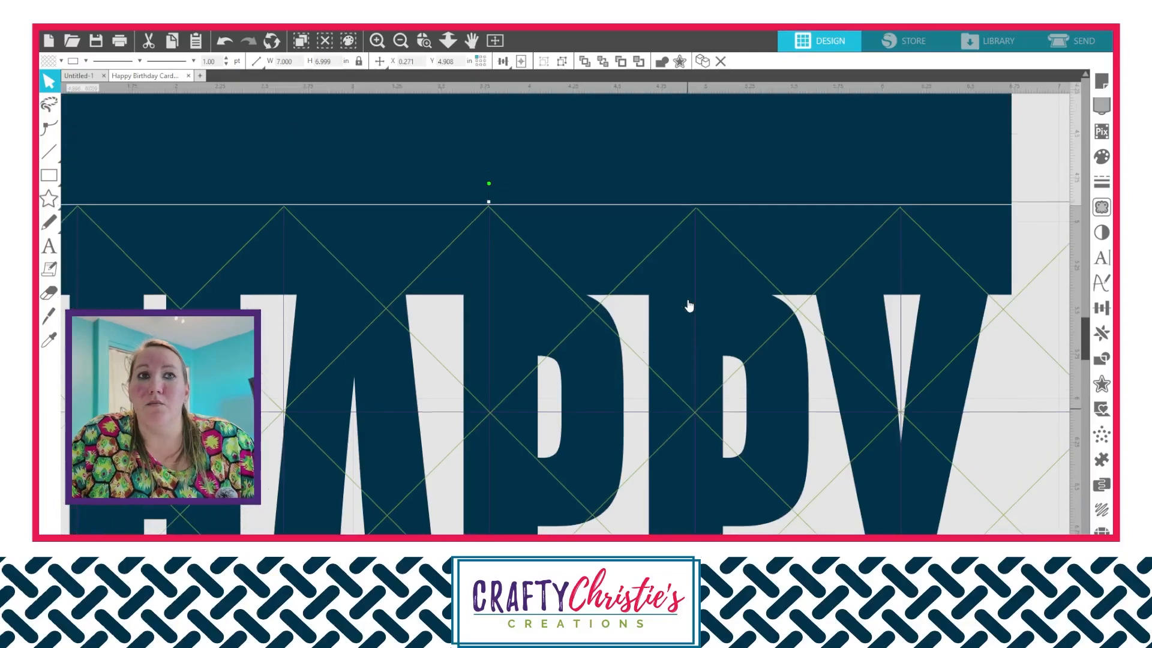
scroll(688, 306, "up", 2)
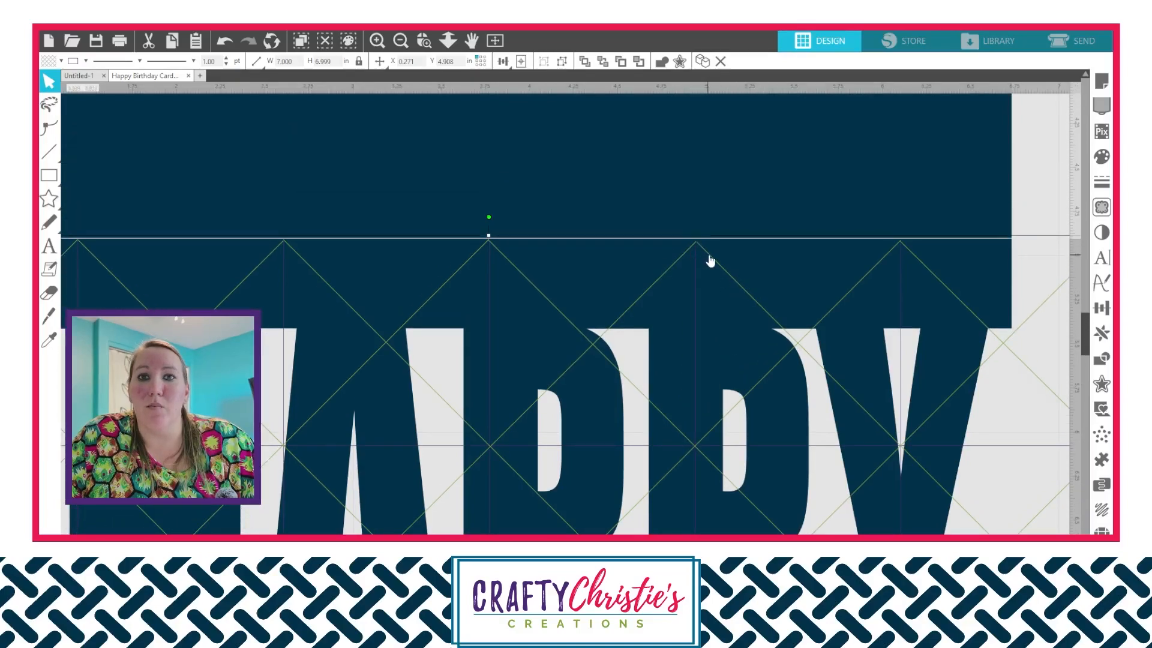
left_click_drag(715, 261, 714, 259)
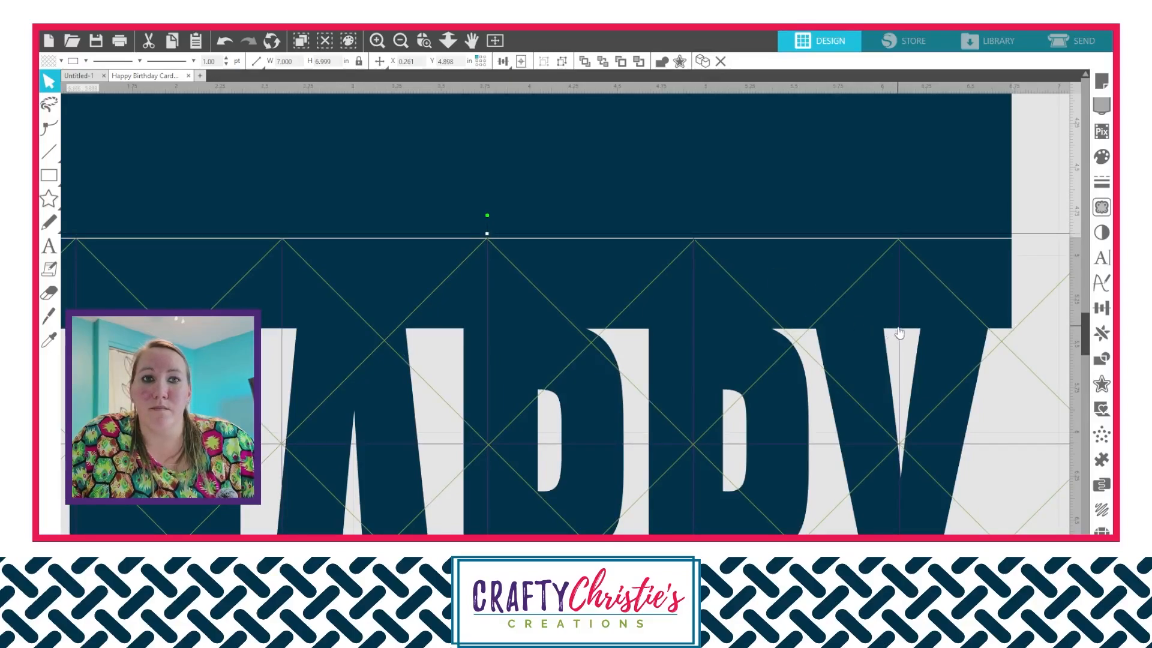
left_click_drag(900, 331, 902, 331)
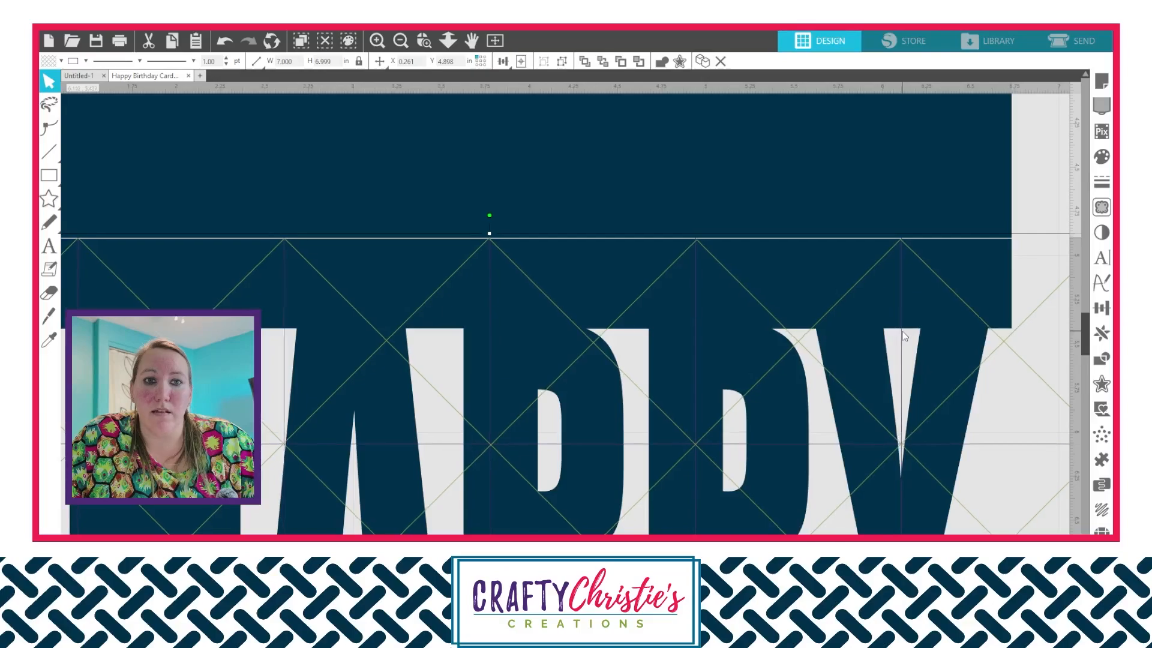
left_click(1048, 182)
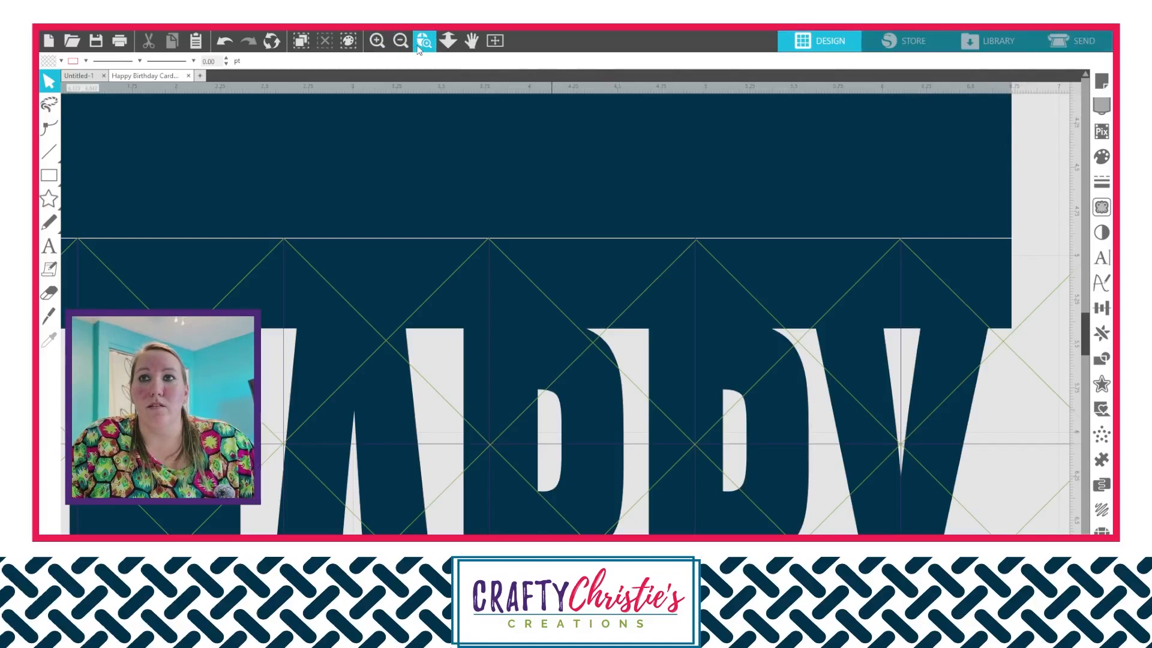
left_click(496, 41)
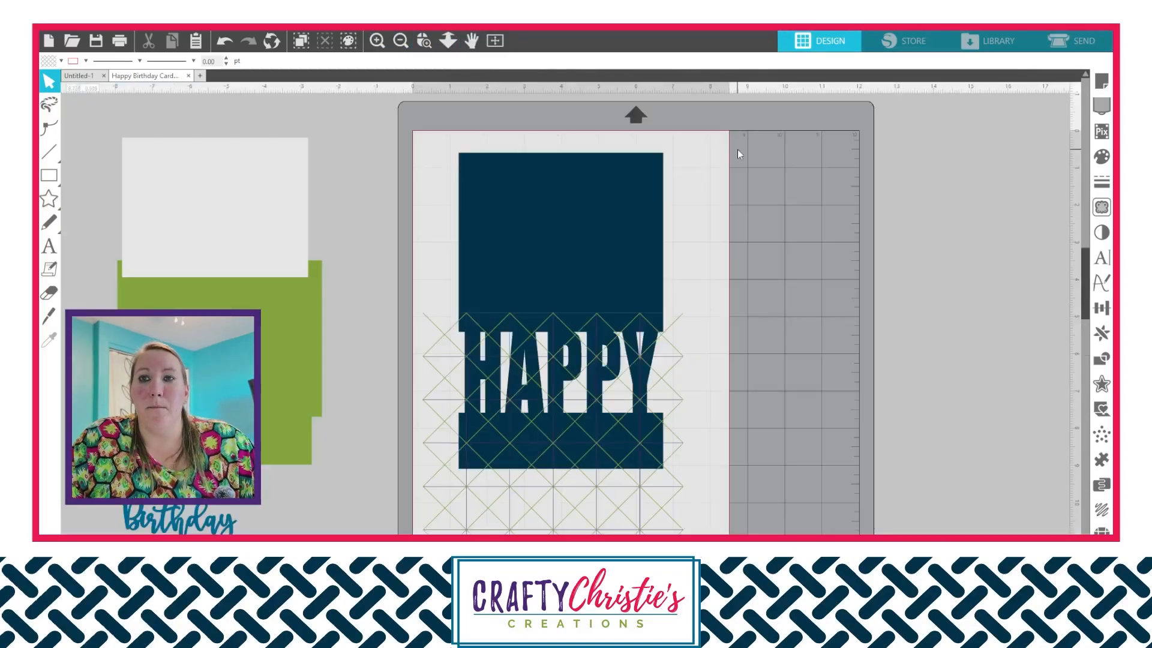
- Set Carriage 1 to cut Cardstock, Textured - Heavy (80lb) with blade depth 5 and force 25
left_click(1078, 42)
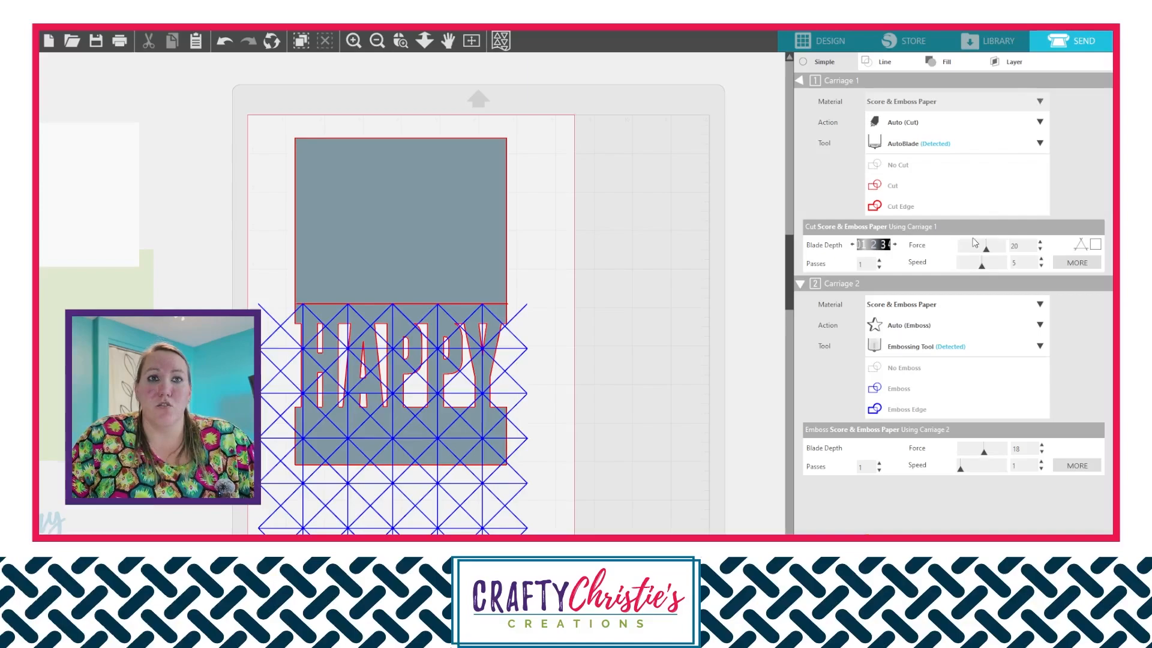
scroll(978, 103, "up", 3)
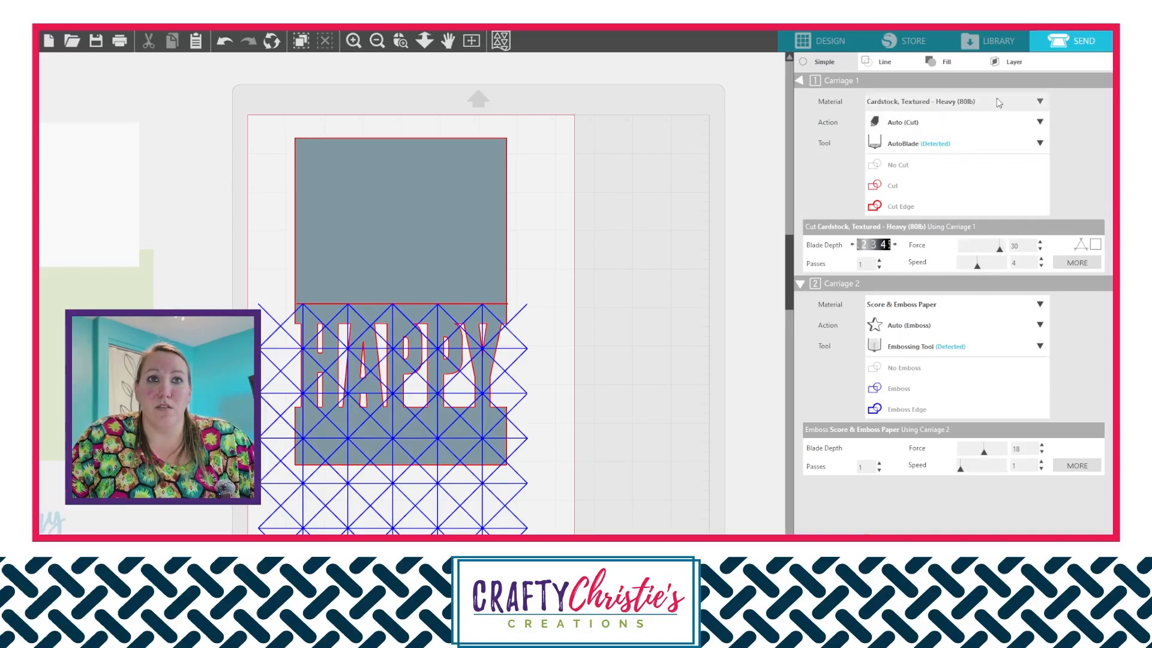
left_click(895, 245)
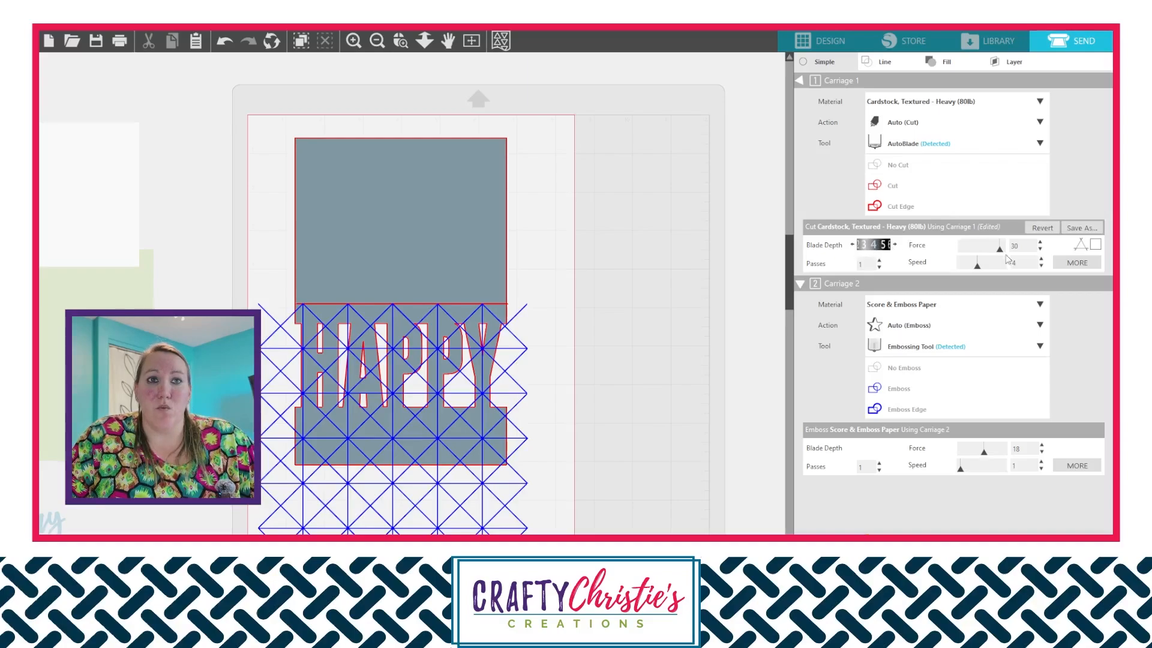
left_click(1041, 251)
left_click(1041, 251)
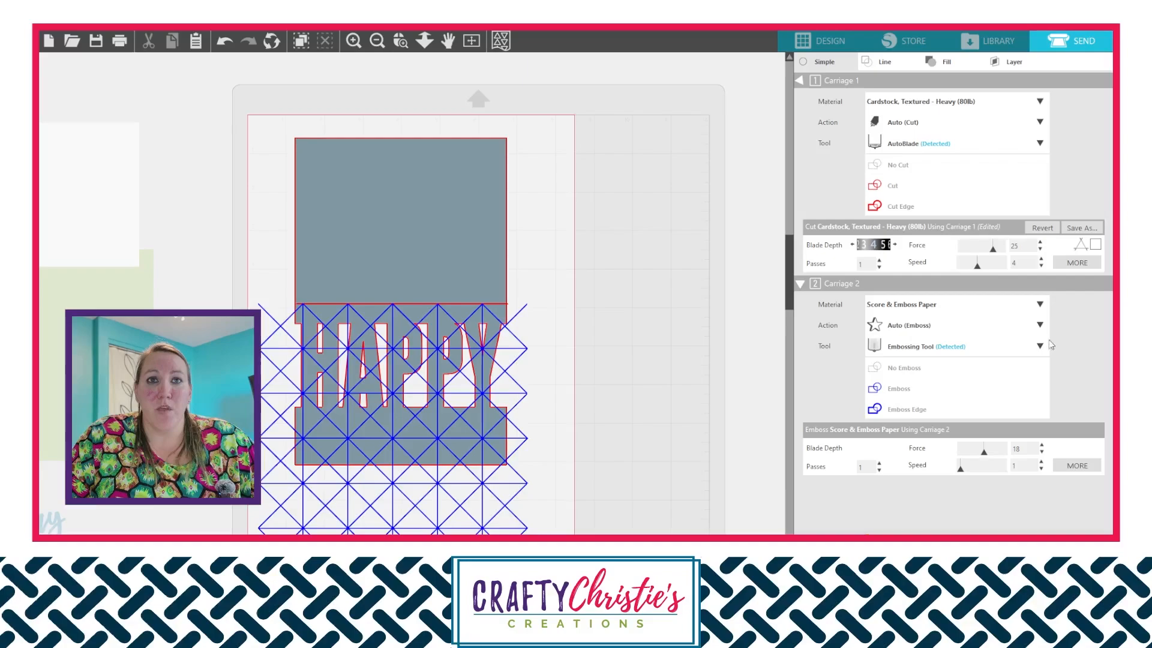
- Change the design's cutting mat to the white Silhouette-branded mat in the page setup, and return to the send settings
left_click(837, 48)
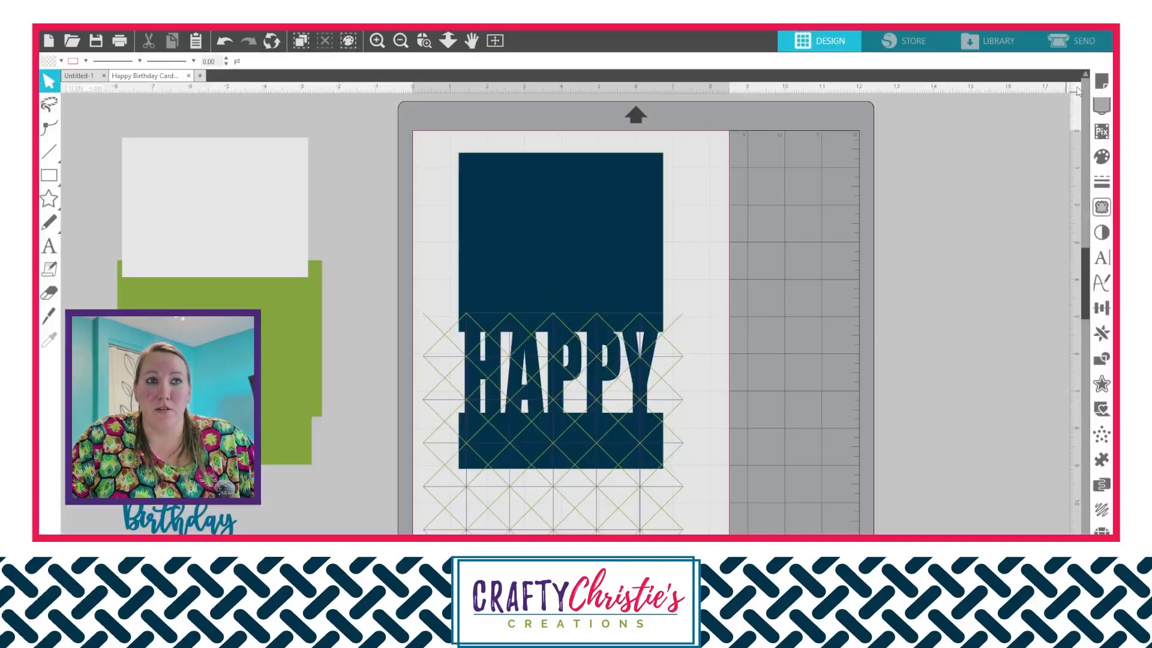
left_click(1102, 82)
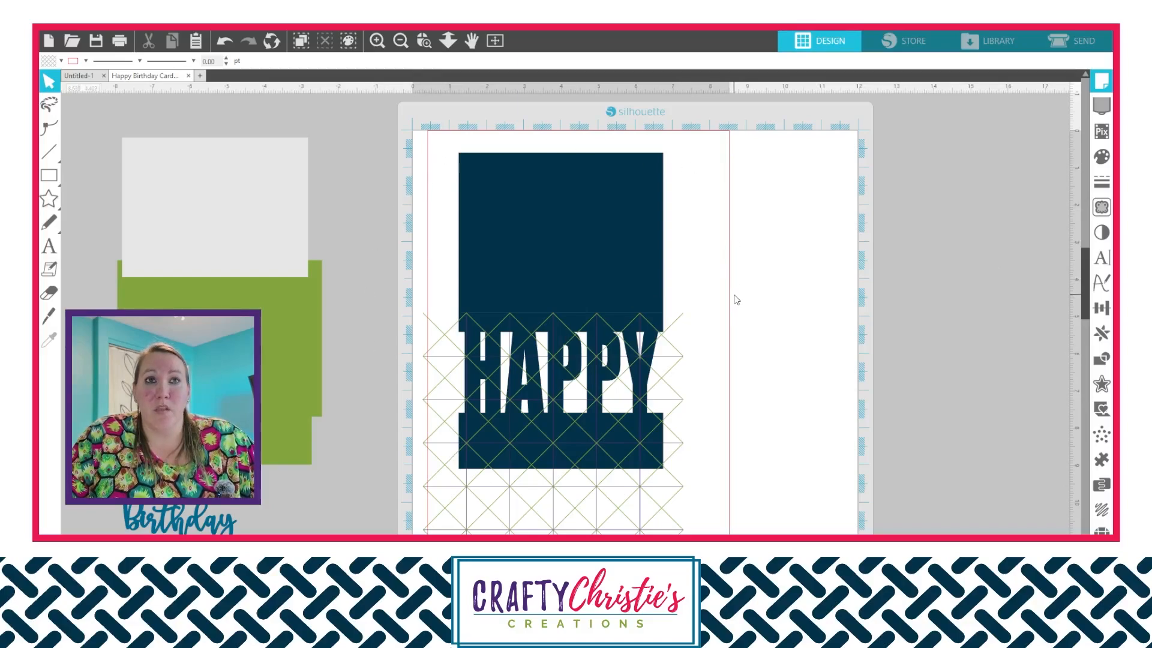
left_click(1075, 38)
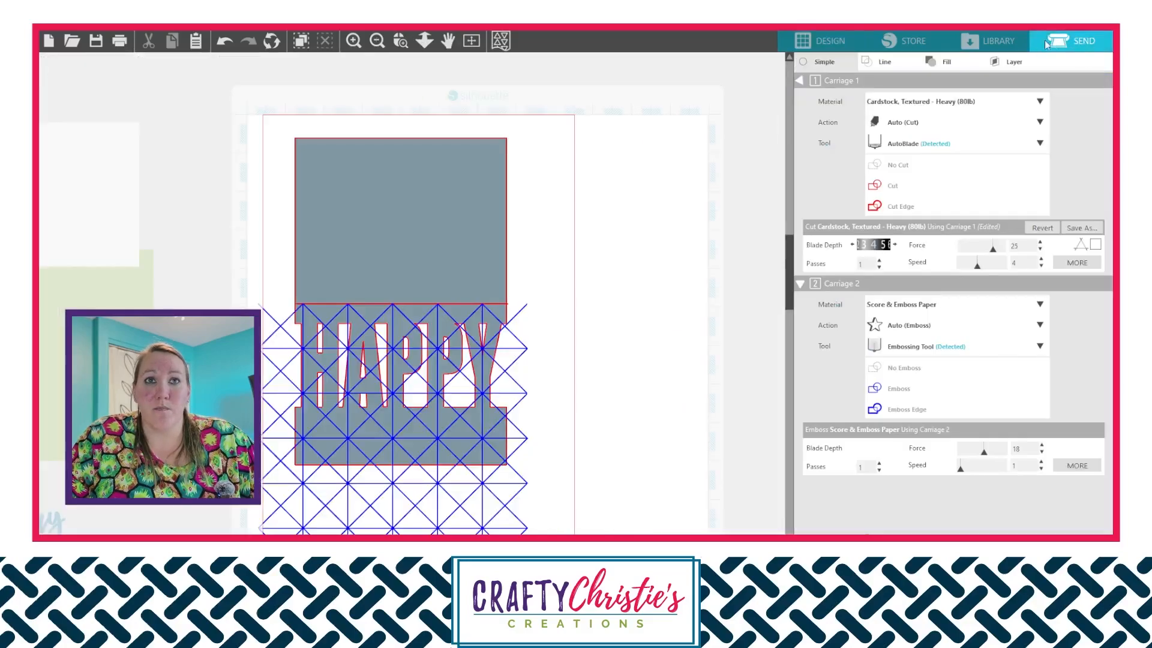